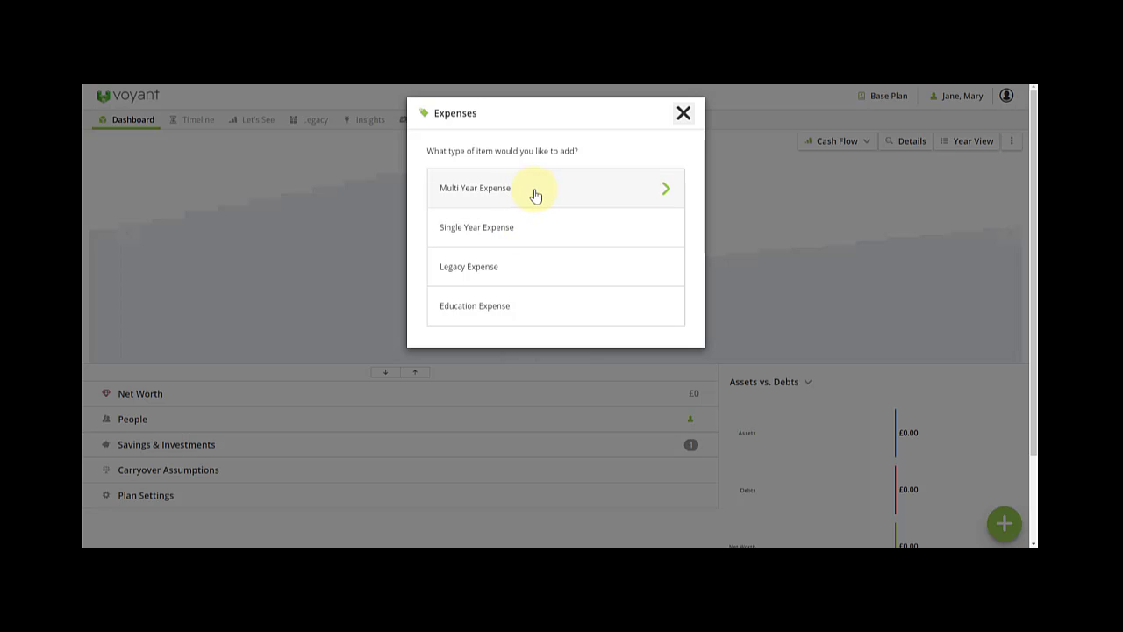
Add a multi-year expense named Basic Expenses at £30,000 annually, keeping its priority at Basic
left_click(539, 196)
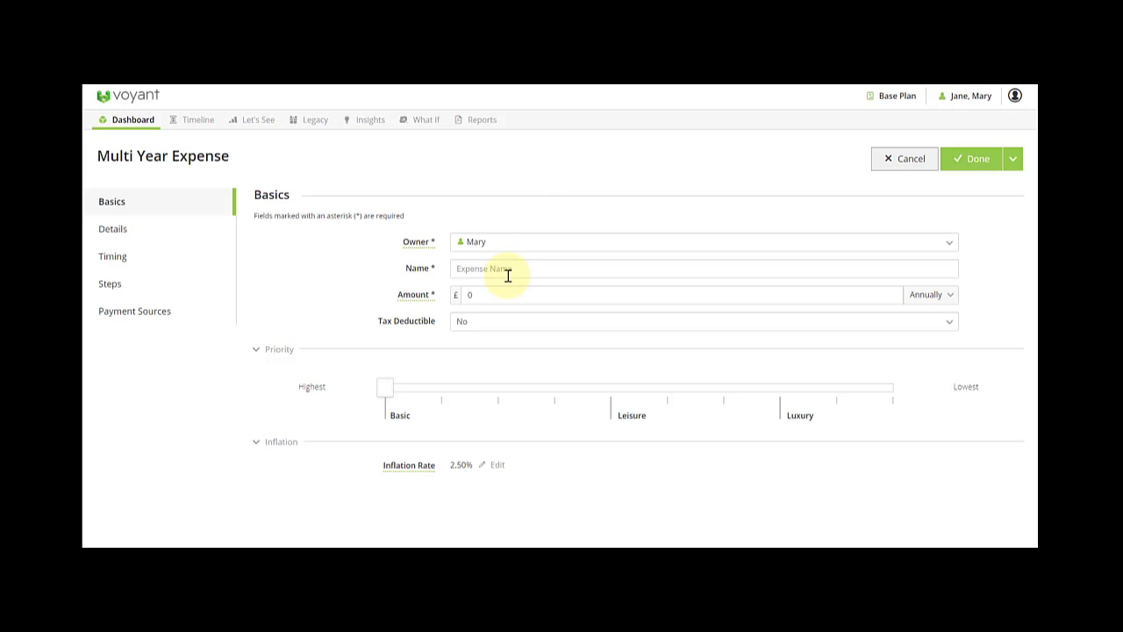
left_click(507, 276)
type("Ba")
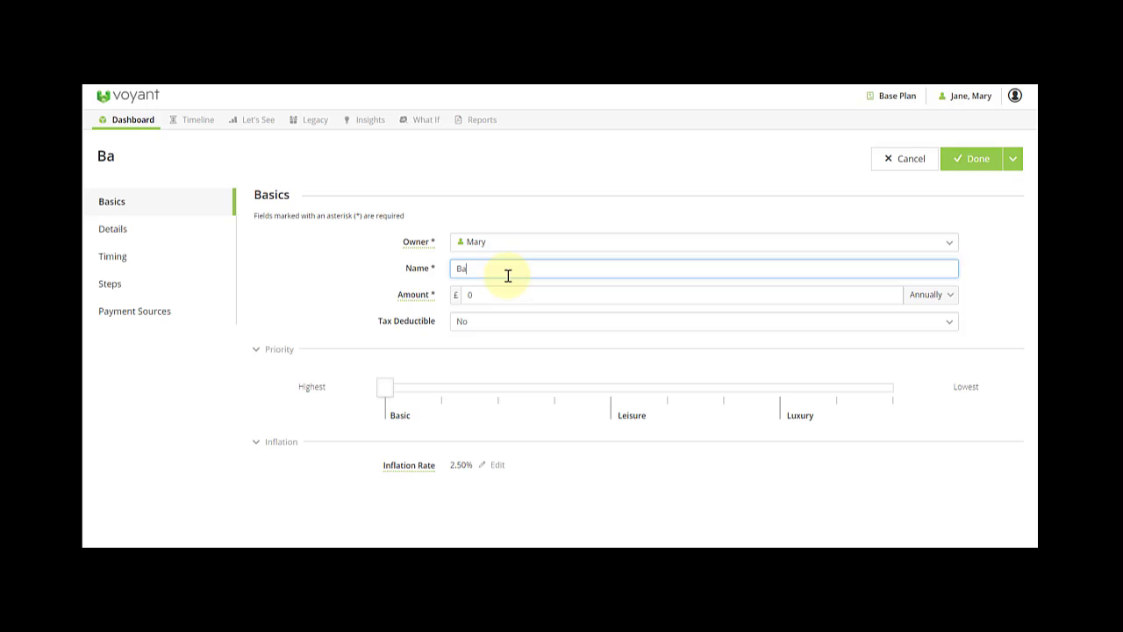
type("sic Expense")
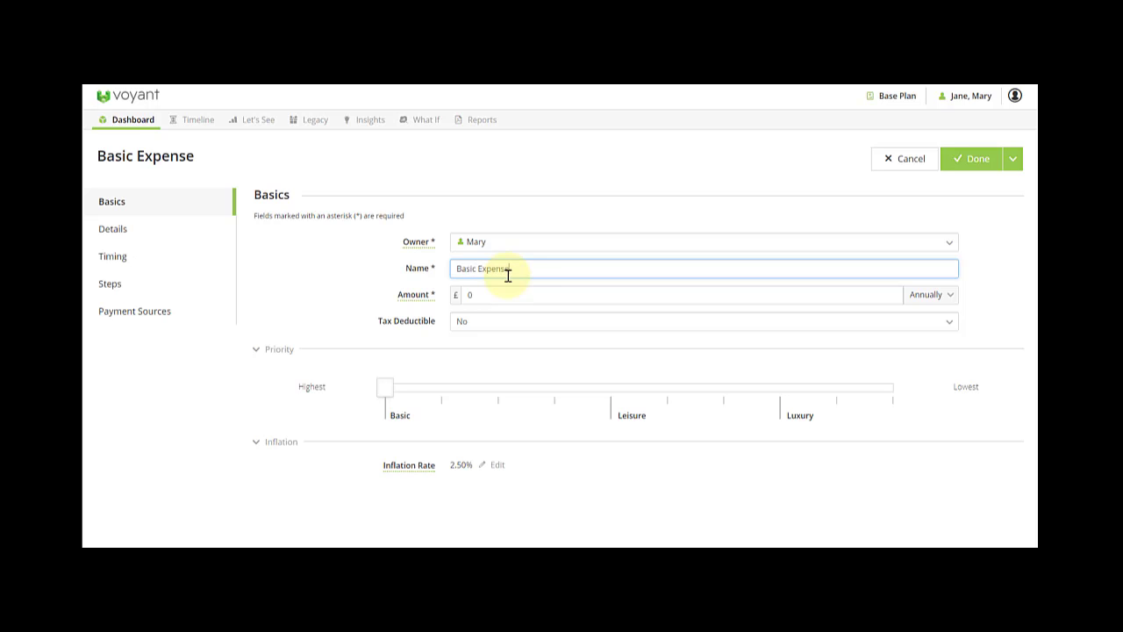
type("s")
key("Tab")
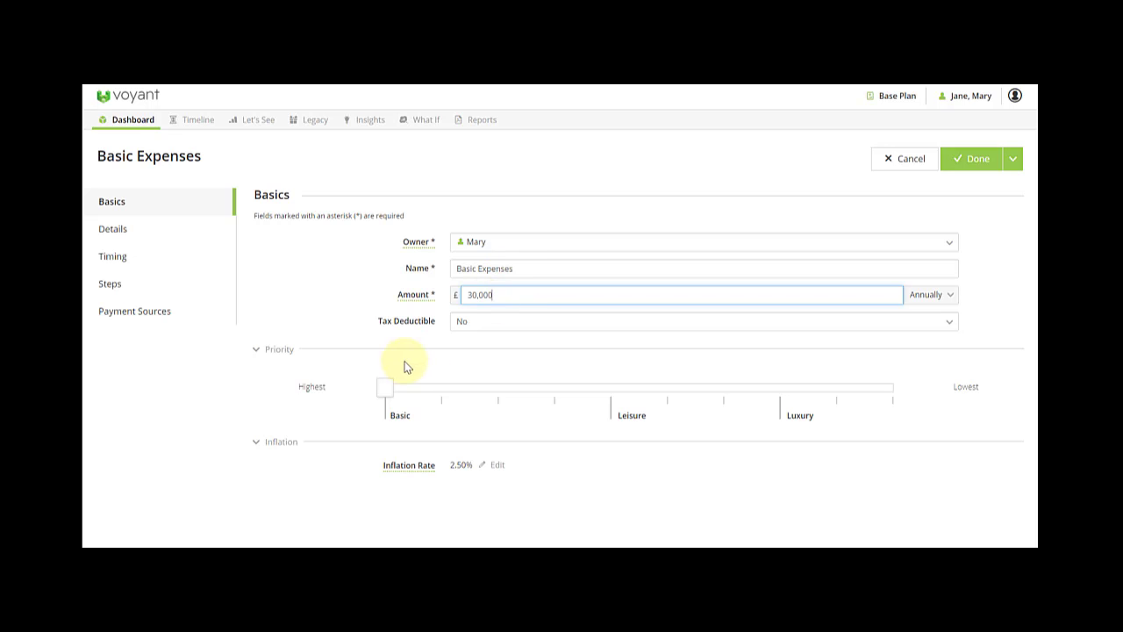
mouse_move(389, 392)
left_mouse_down()
mouse_move(458, 394)
mouse_move(395, 392)
left_mouse_up()
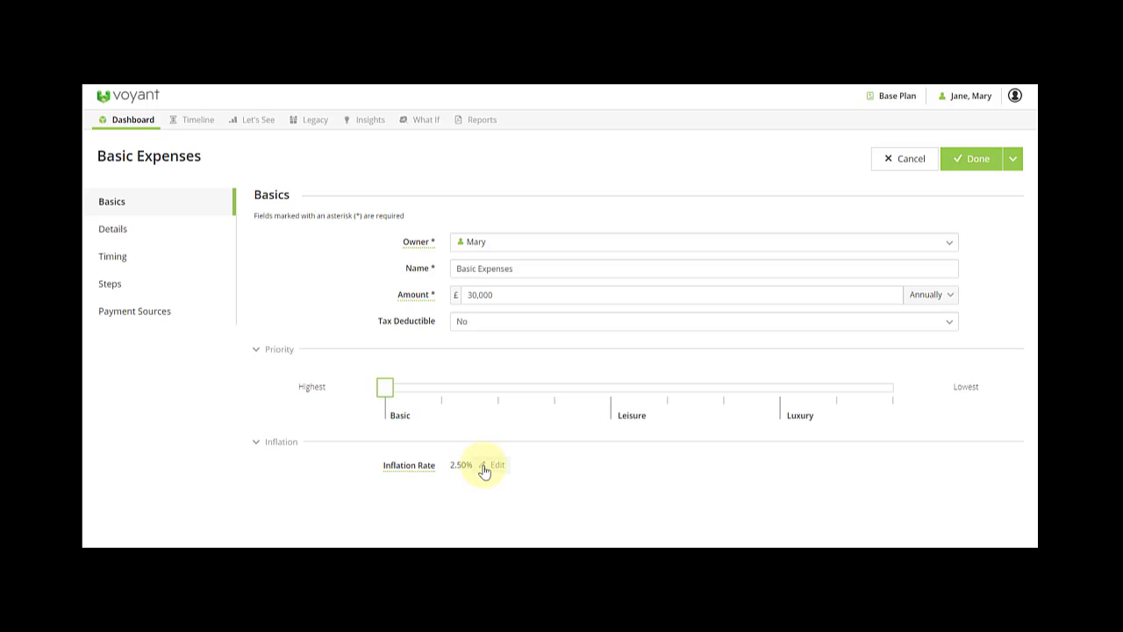
Try the Pre-Retirement stage as the Basic Expenses timing and set the end event back to Mortality
left_click(139, 237)
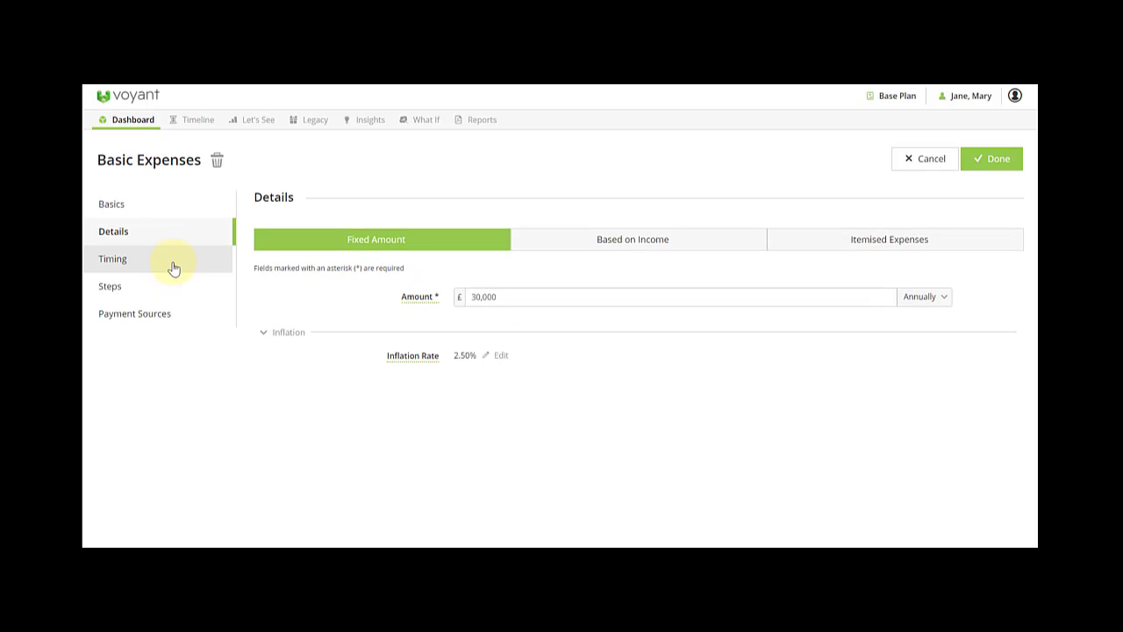
left_click(173, 268)
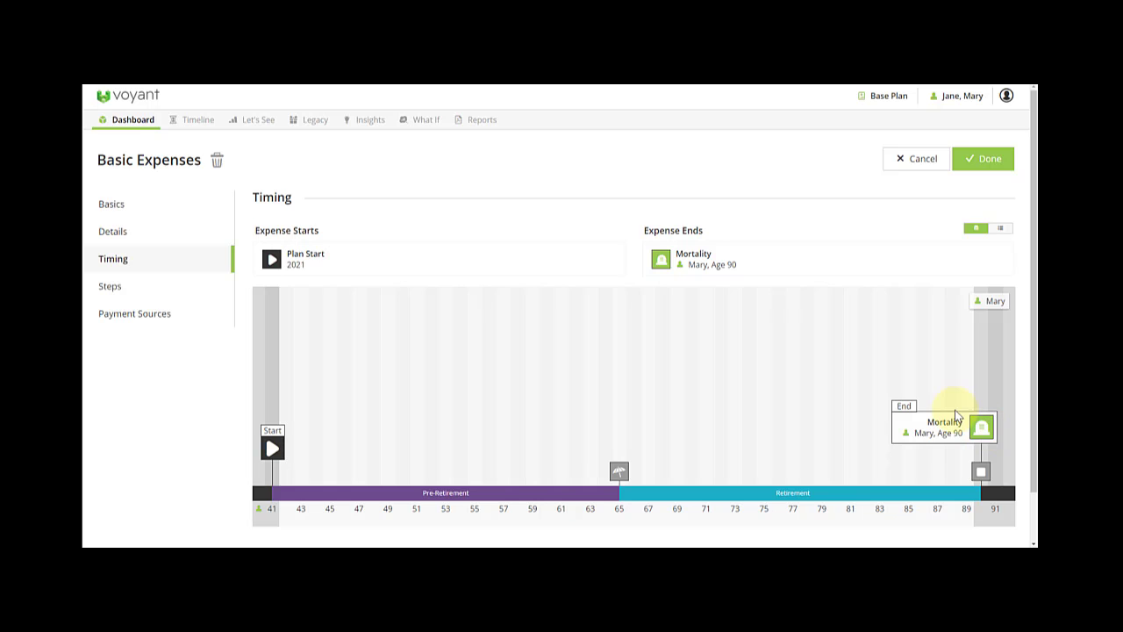
left_click(489, 499)
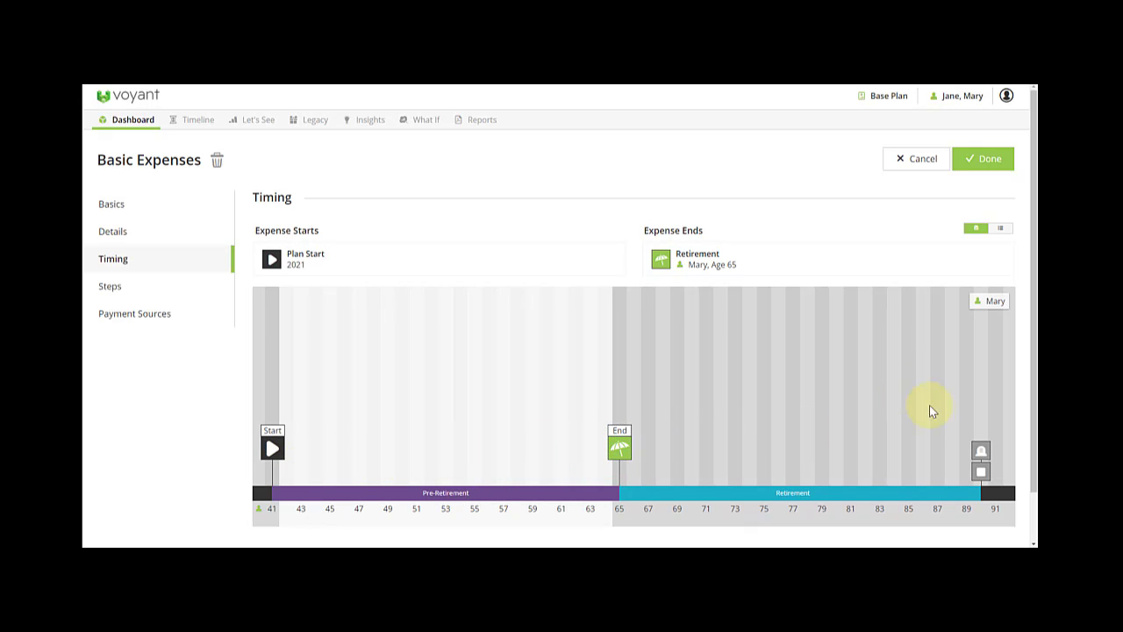
left_click(984, 452)
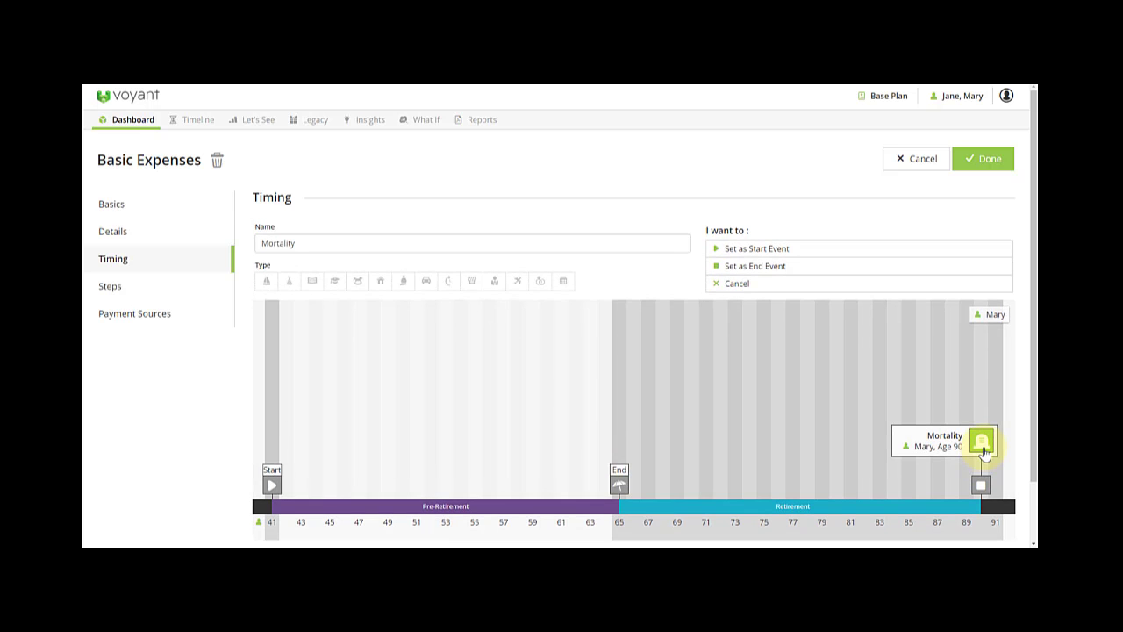
left_click(760, 266)
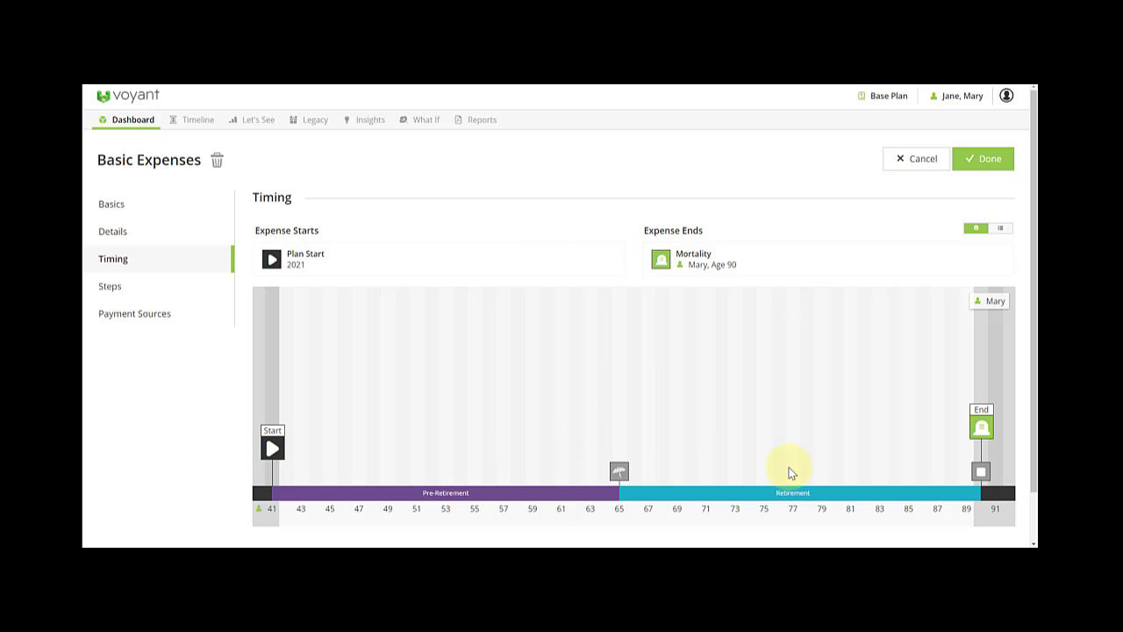
left_click(572, 470)
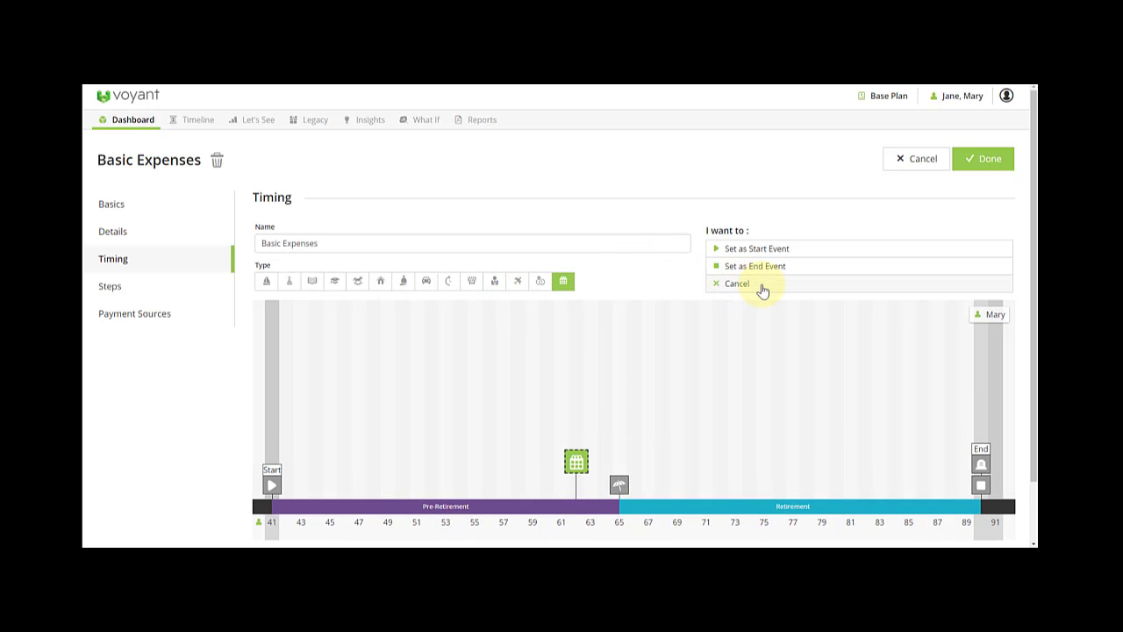
left_click(762, 290)
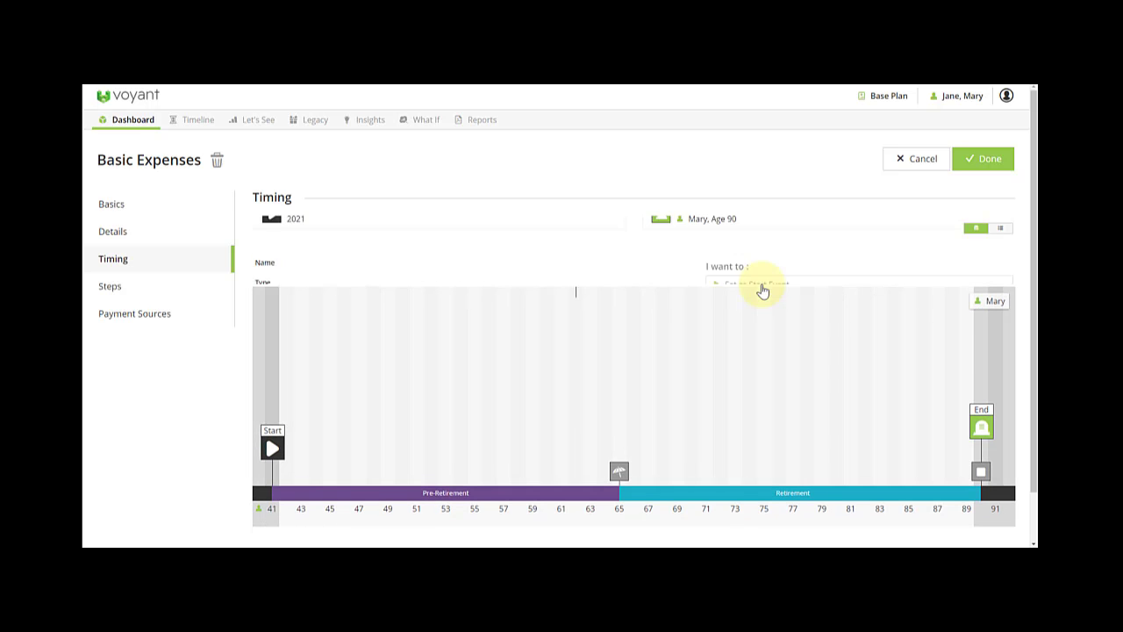
Add a step to Basic Expenses that changes the annual amount to £25,000 at the Retirement event
left_click(132, 290)
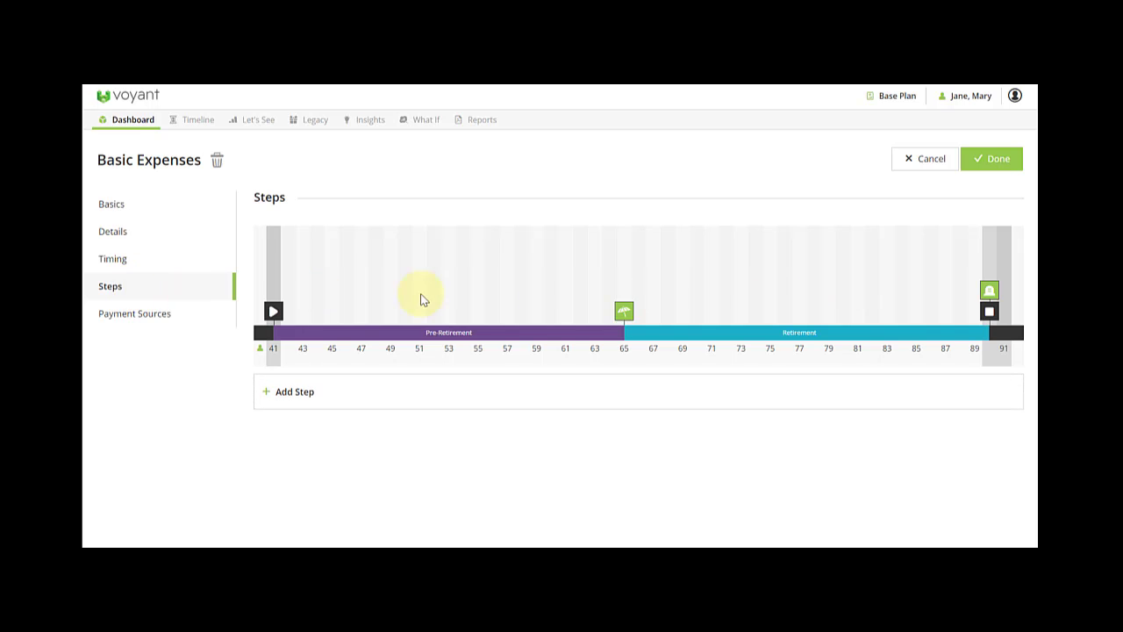
mouse_move(630, 316)
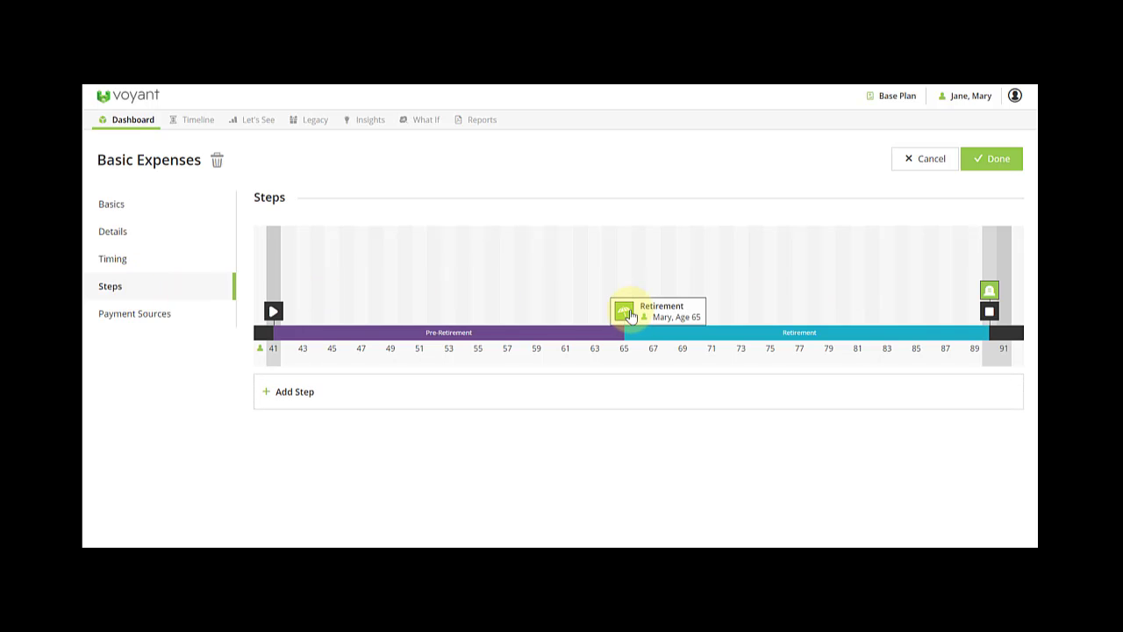
left_click(451, 395)
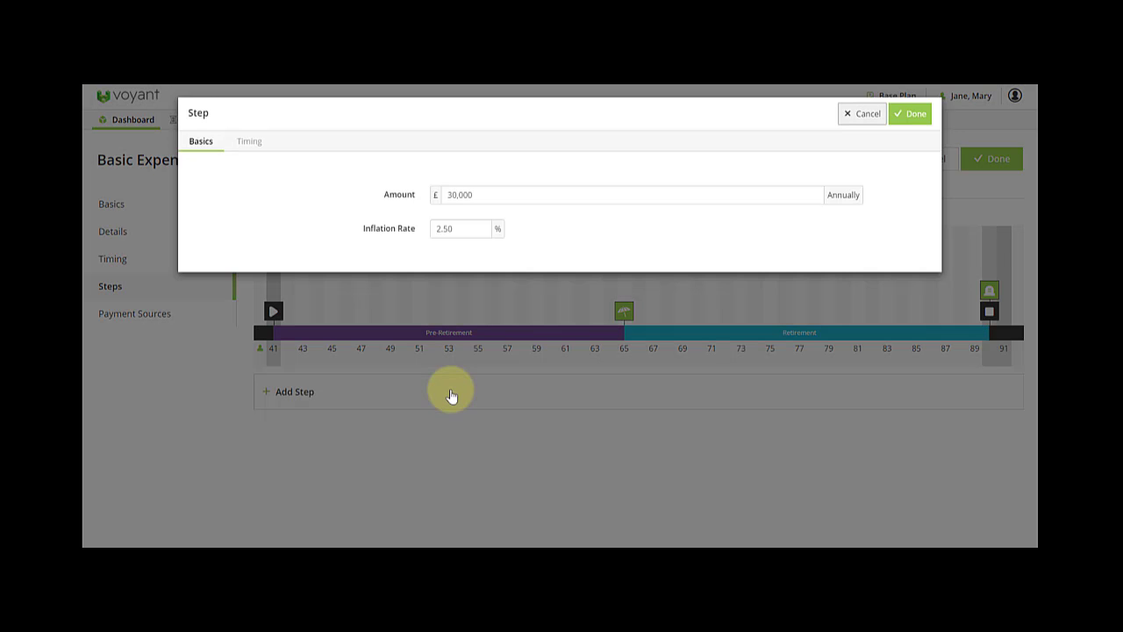
left_click(449, 196)
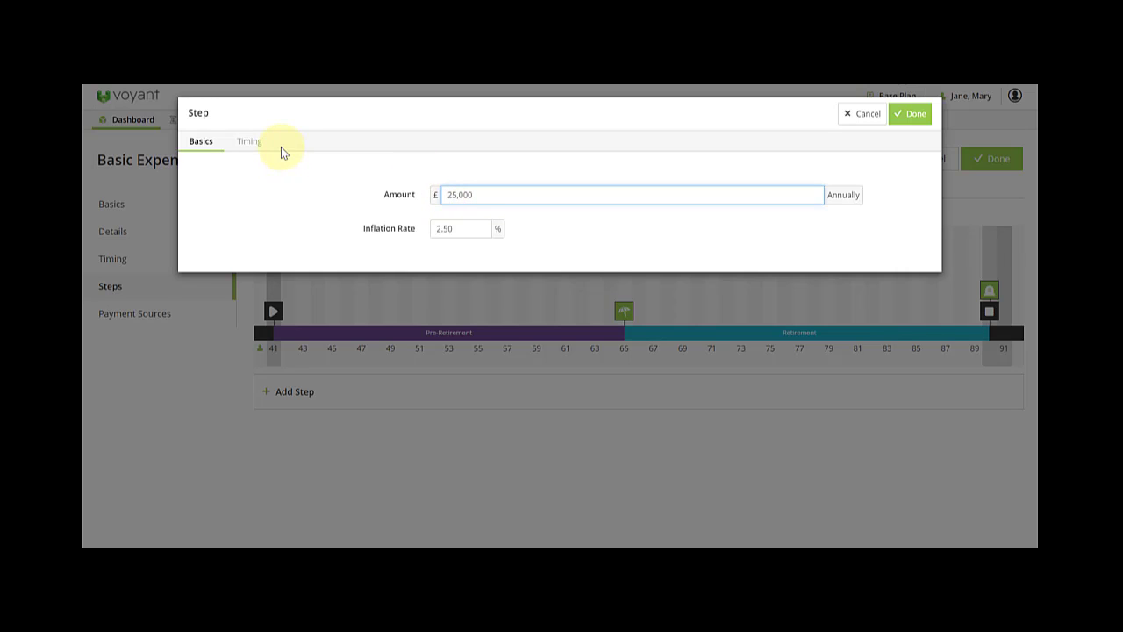
left_click(252, 146)
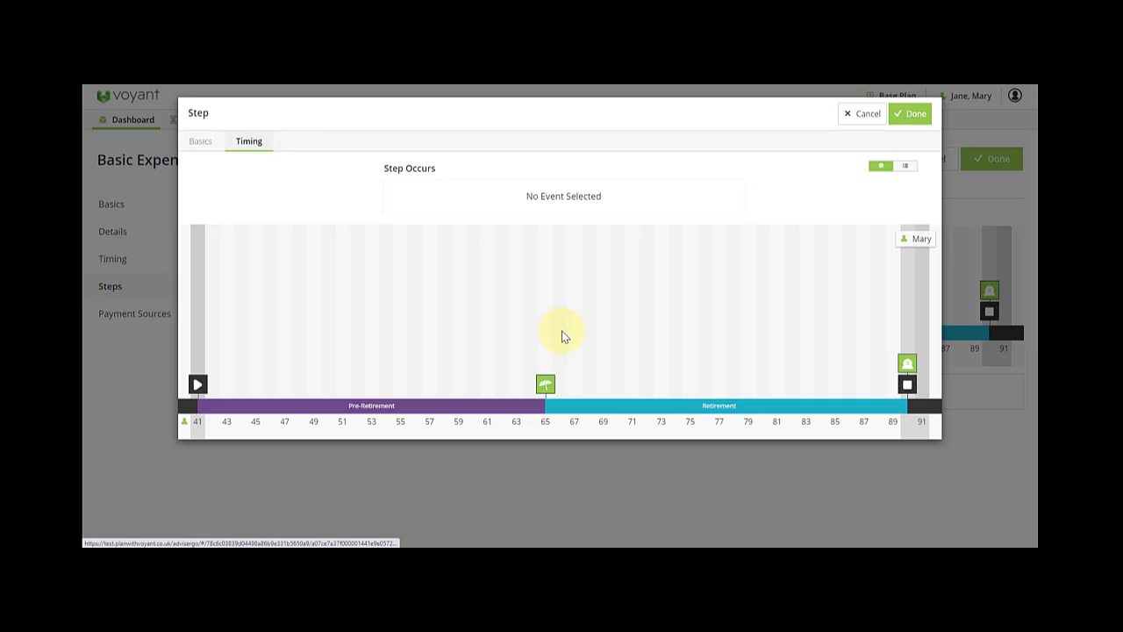
left_click(546, 385)
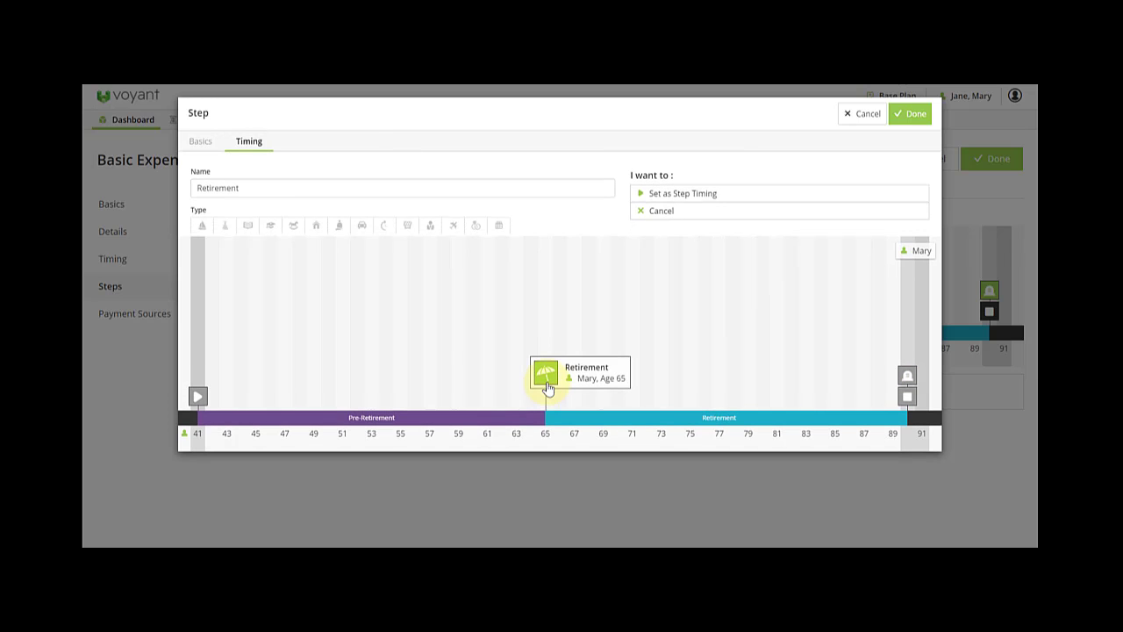
left_click(731, 192)
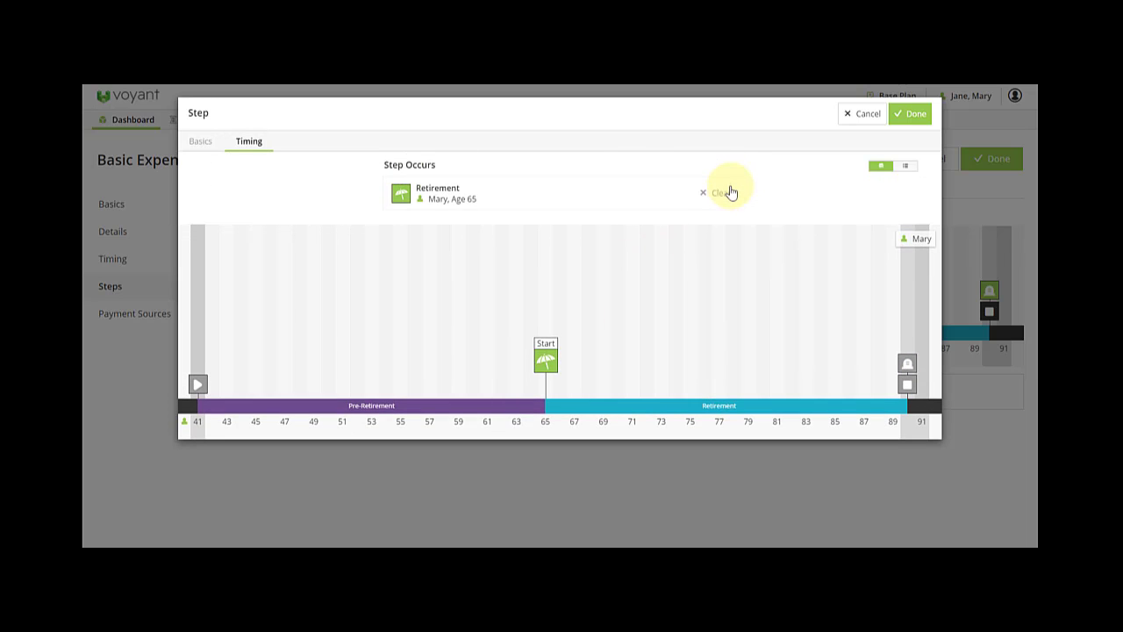
left_click(912, 115)
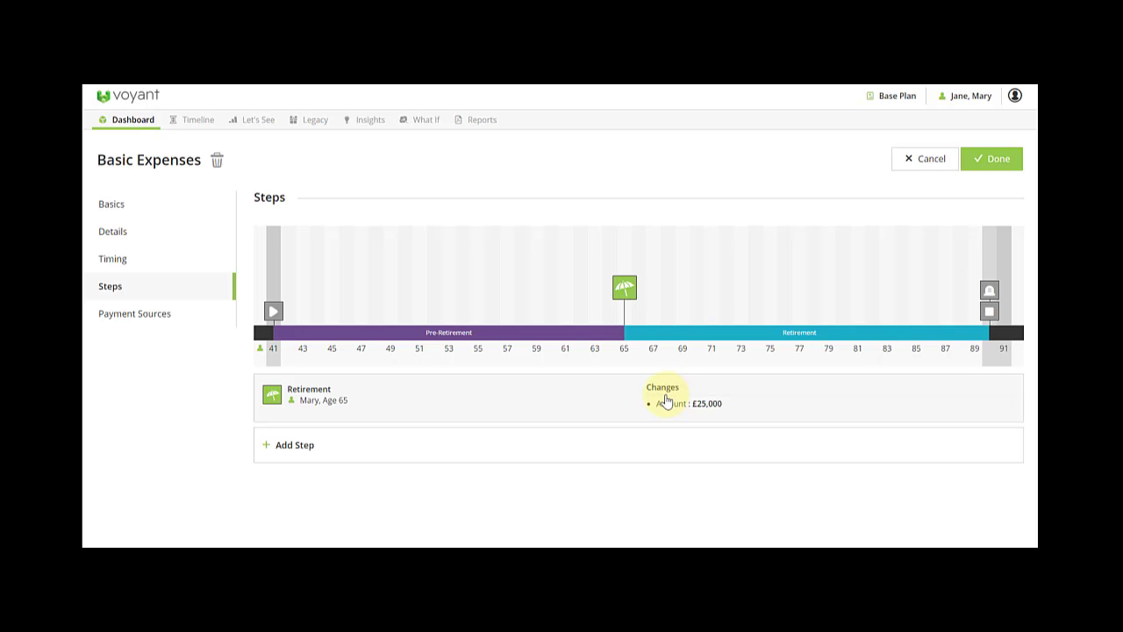
Review the basics, timing and steps of Basic Expenses and save the expense to the plan
left_click(145, 210)
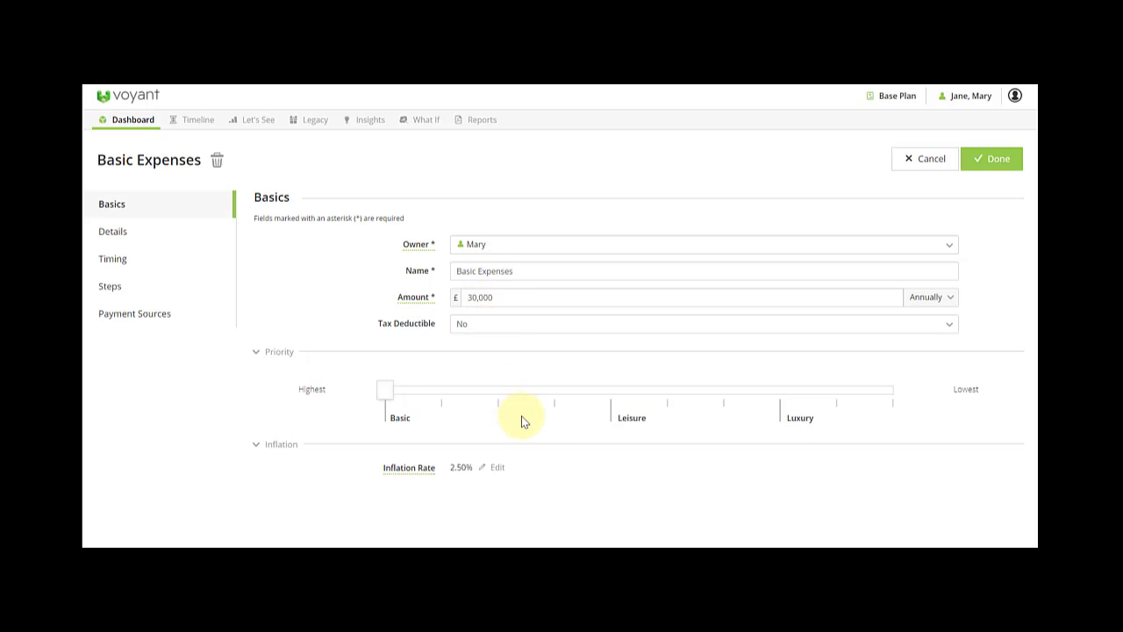
left_click(151, 266)
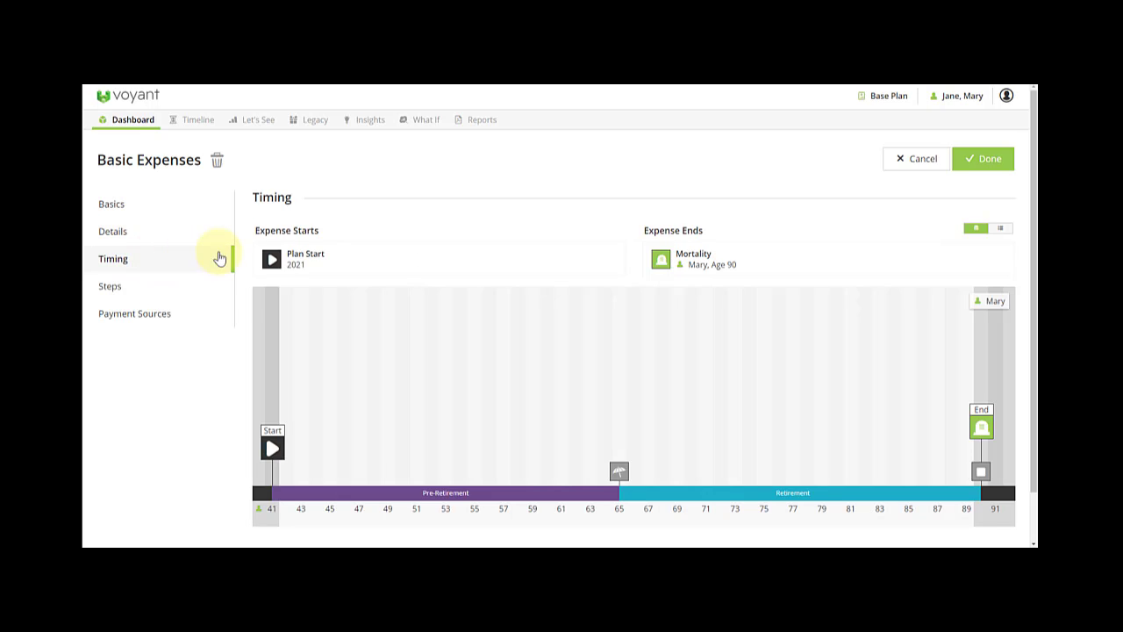
left_click(155, 291)
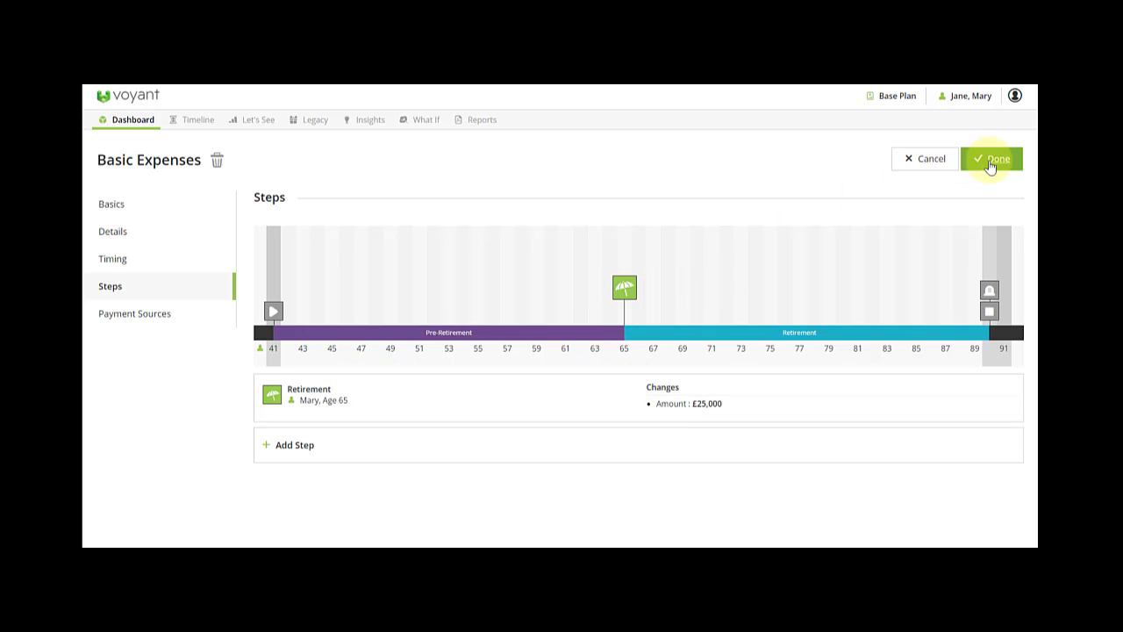
left_click(990, 166)
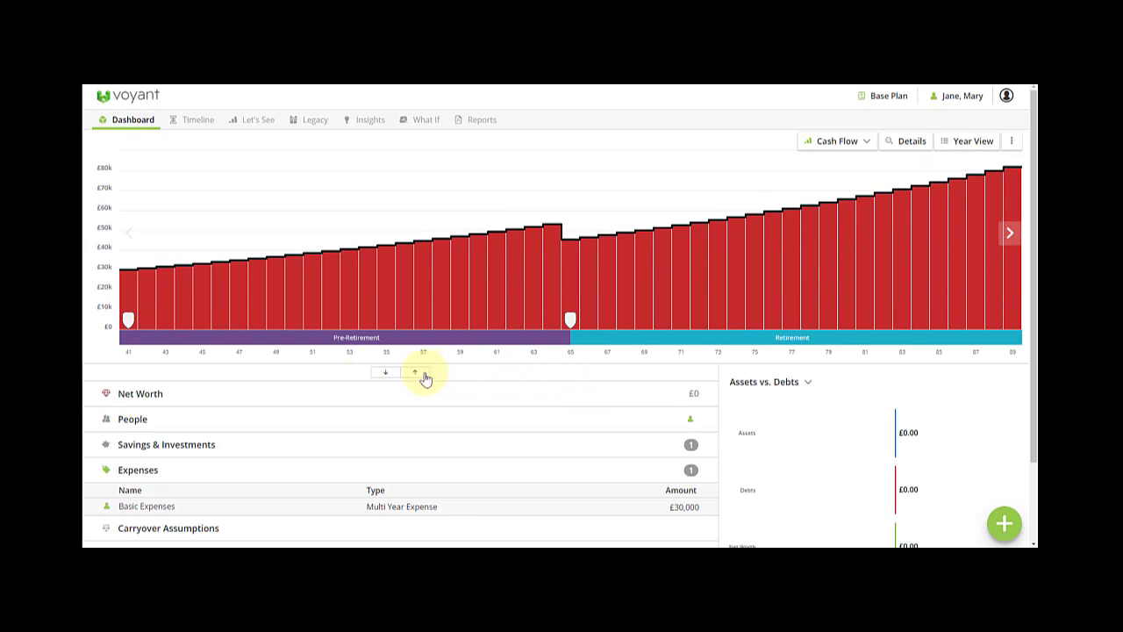
mouse_move(129, 316)
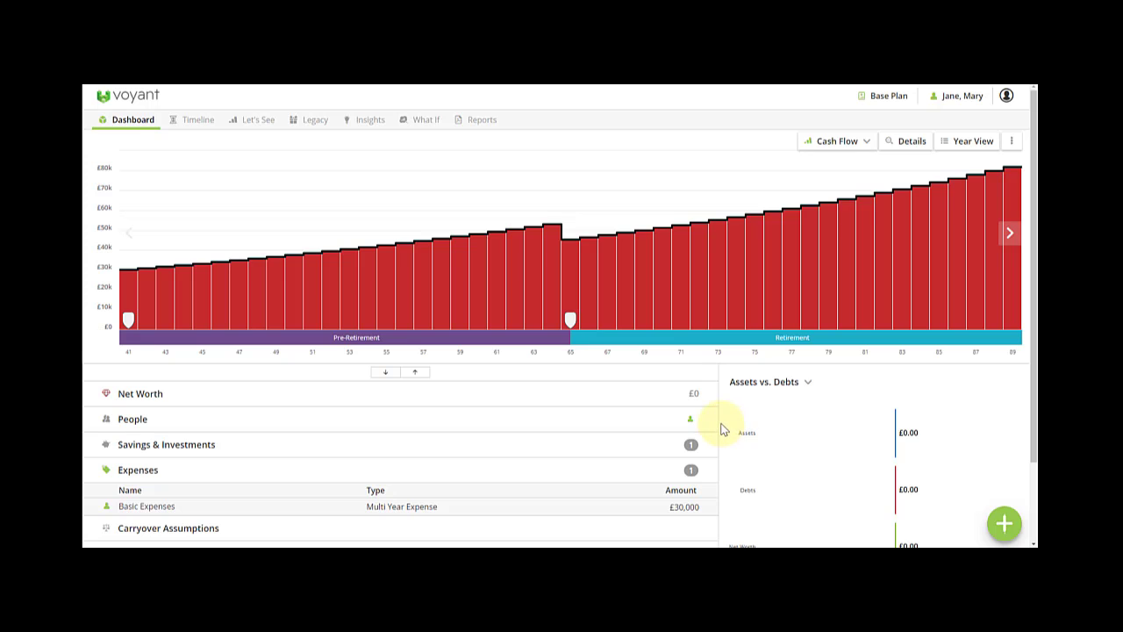
Add a single-year expense named New Kitchen with an amount of £20,000 and a Leisure priority
left_click(1004, 525)
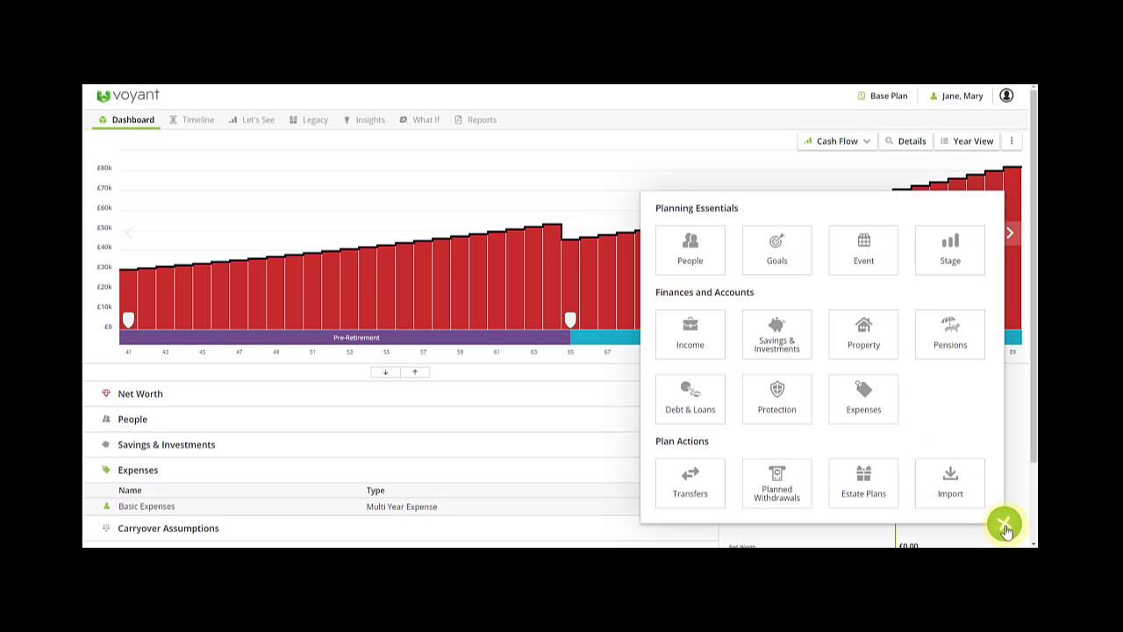
left_click(860, 398)
left_click(527, 237)
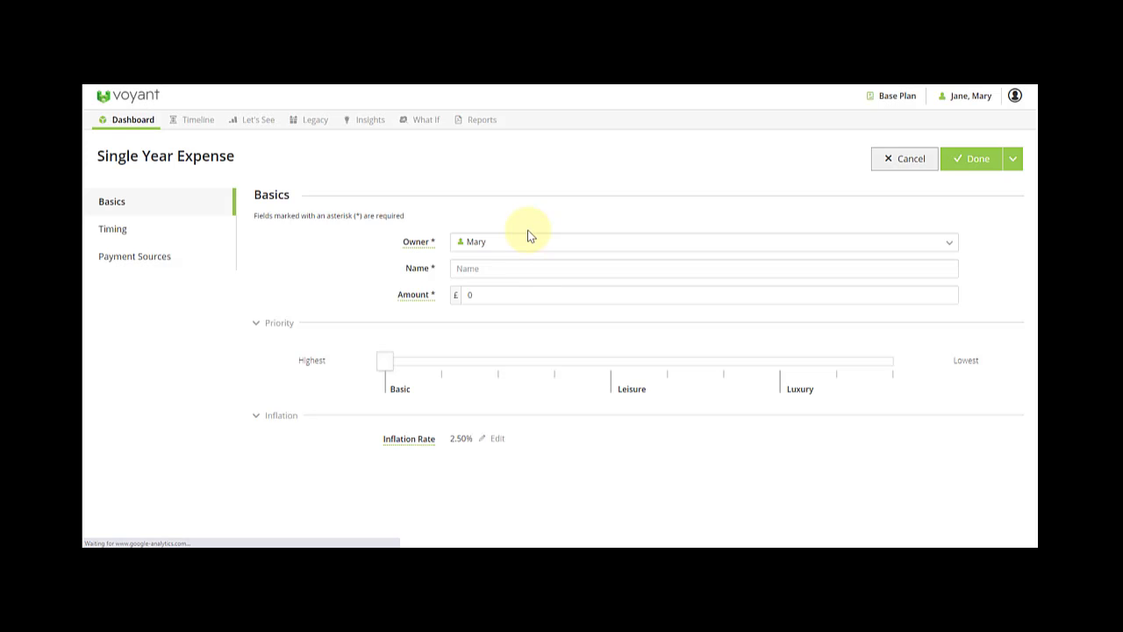
left_click(500, 268)
type("New")
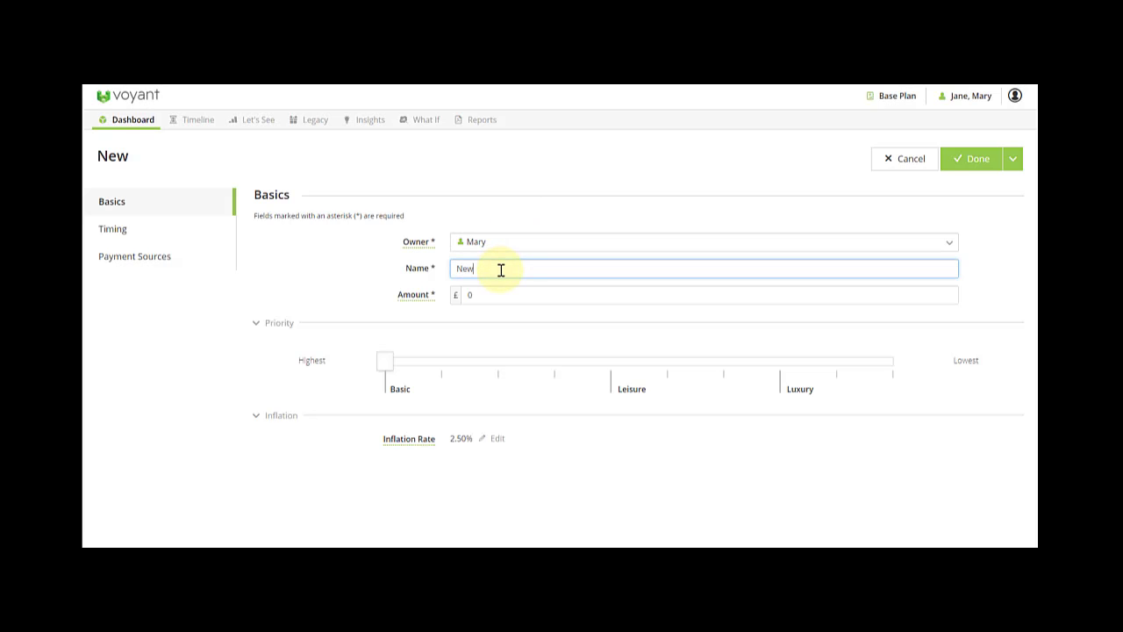
type(" Kitchen")
left_click(481, 294)
type("20,")
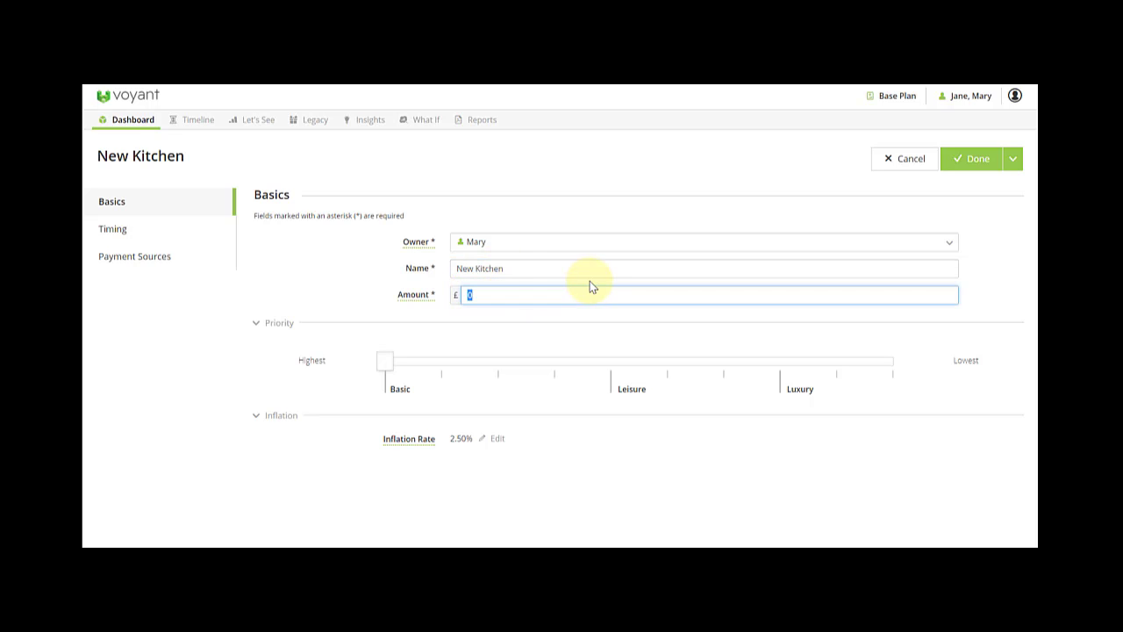
type("000")
left_click_drag(383, 369, 603, 372)
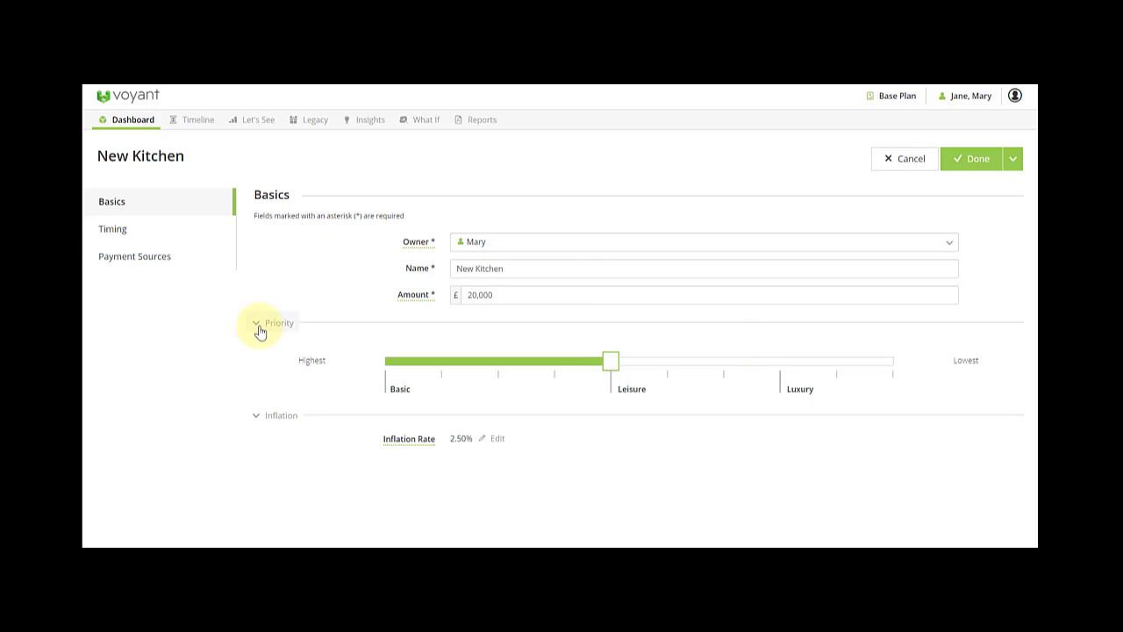
Create a house-type New Kitchen event at age 44 on the timeline and set it as the expense's start event
left_click(159, 233)
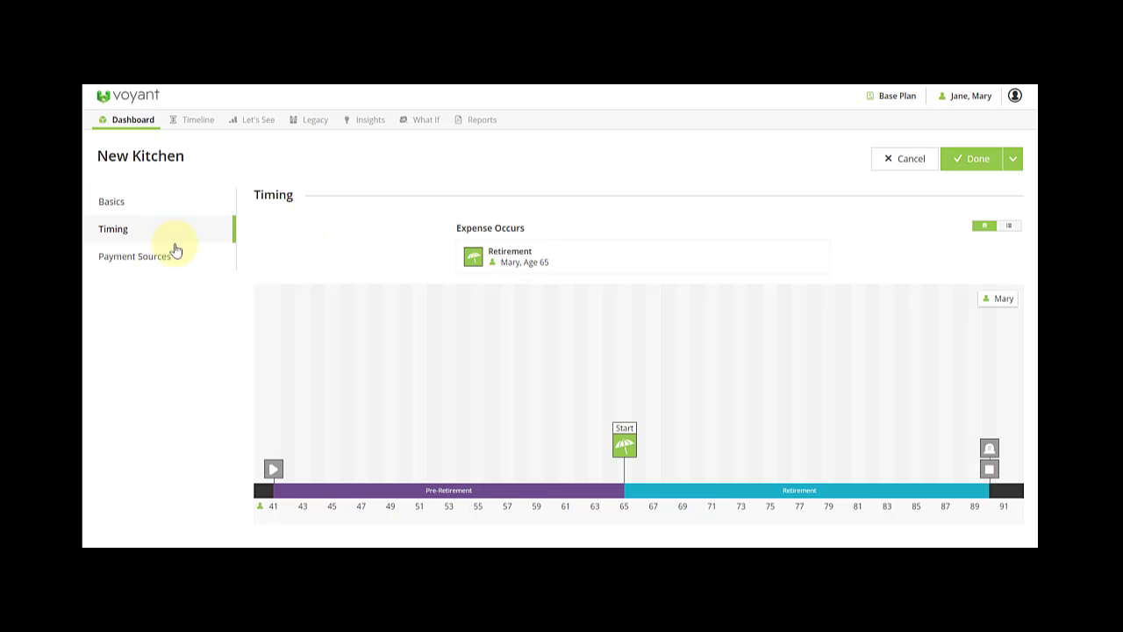
left_click(318, 472)
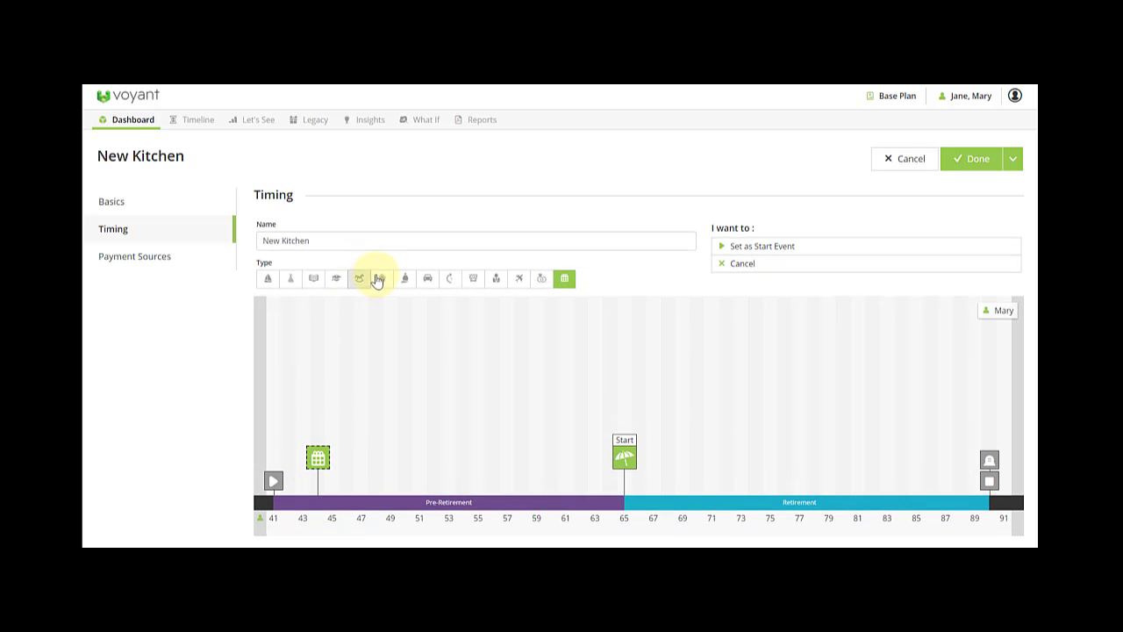
left_click(381, 280)
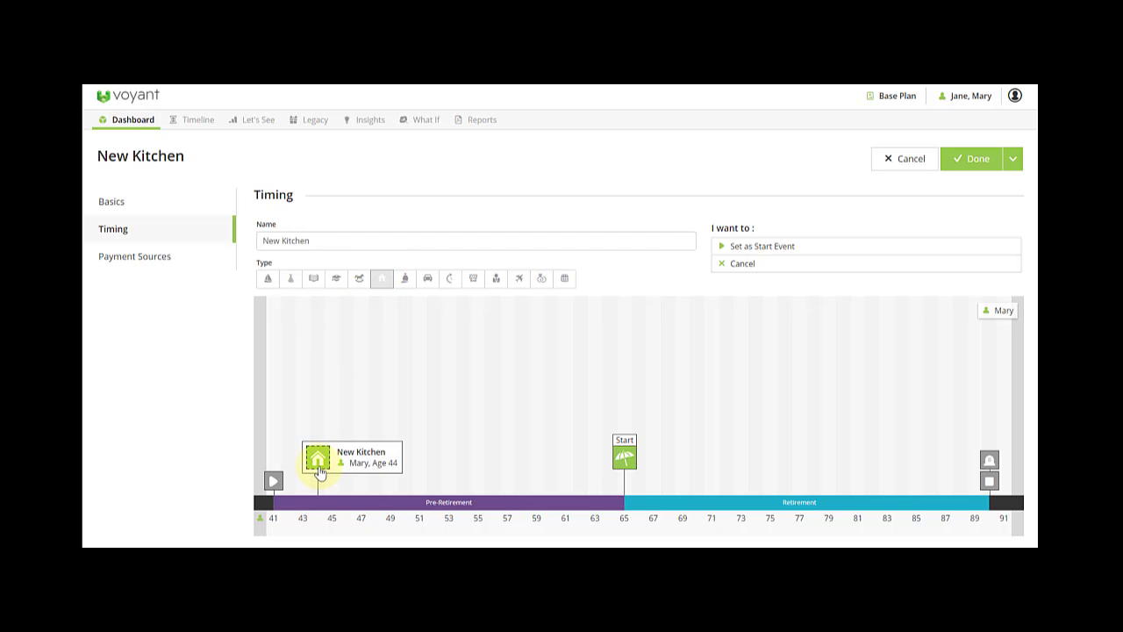
mouse_move(319, 460)
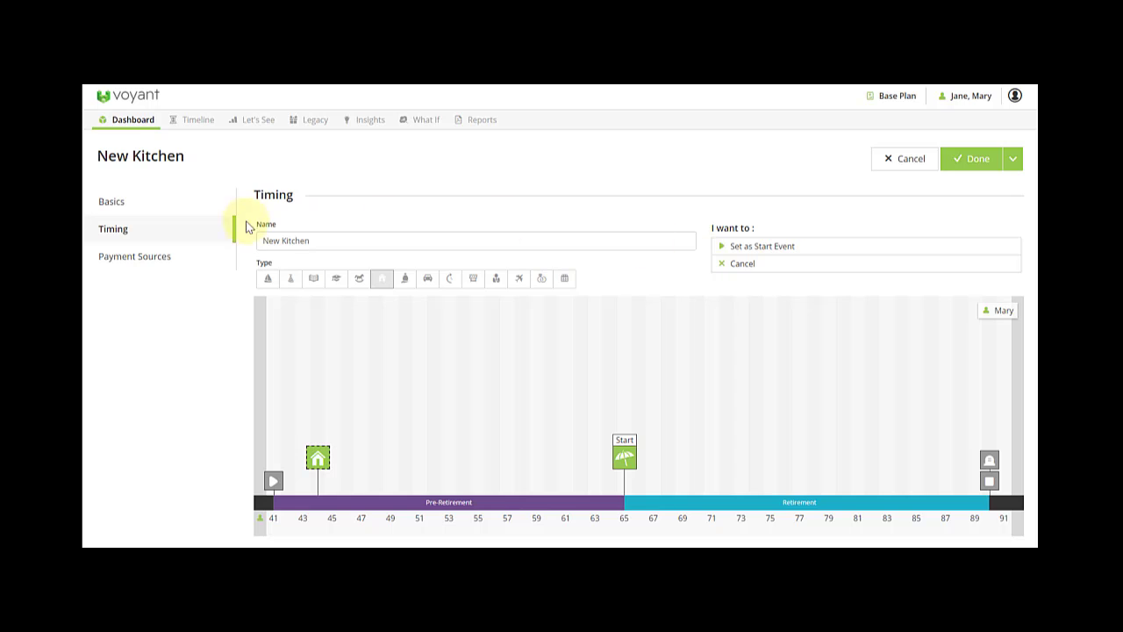
left_click(760, 247)
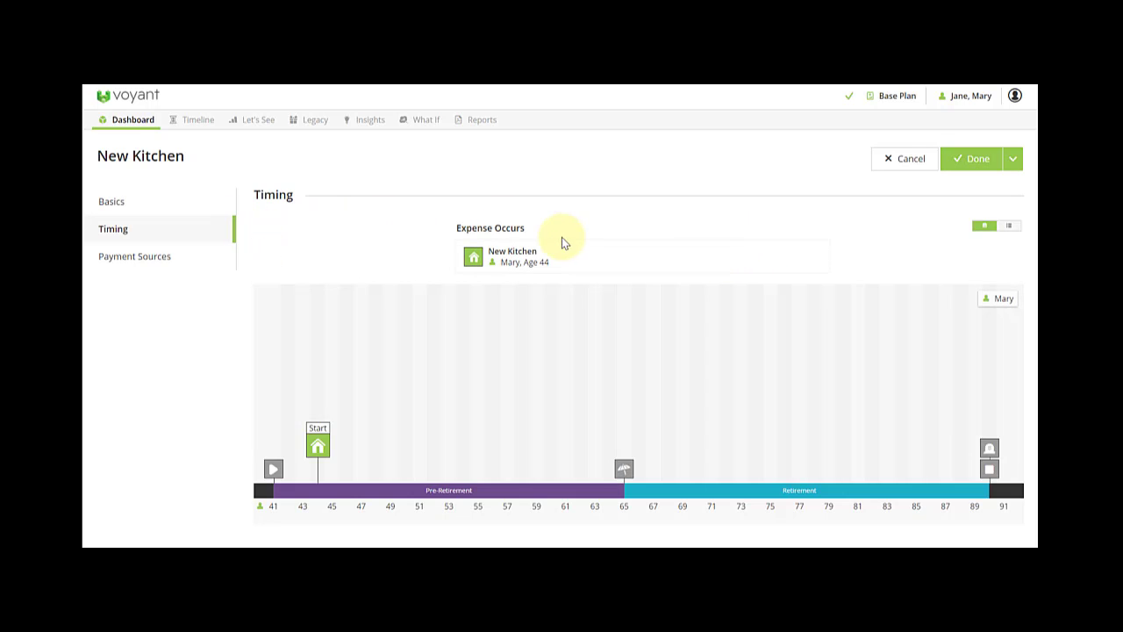
Review the basics and timing of the New Kitchen expense and save it to the plan
left_click(140, 204)
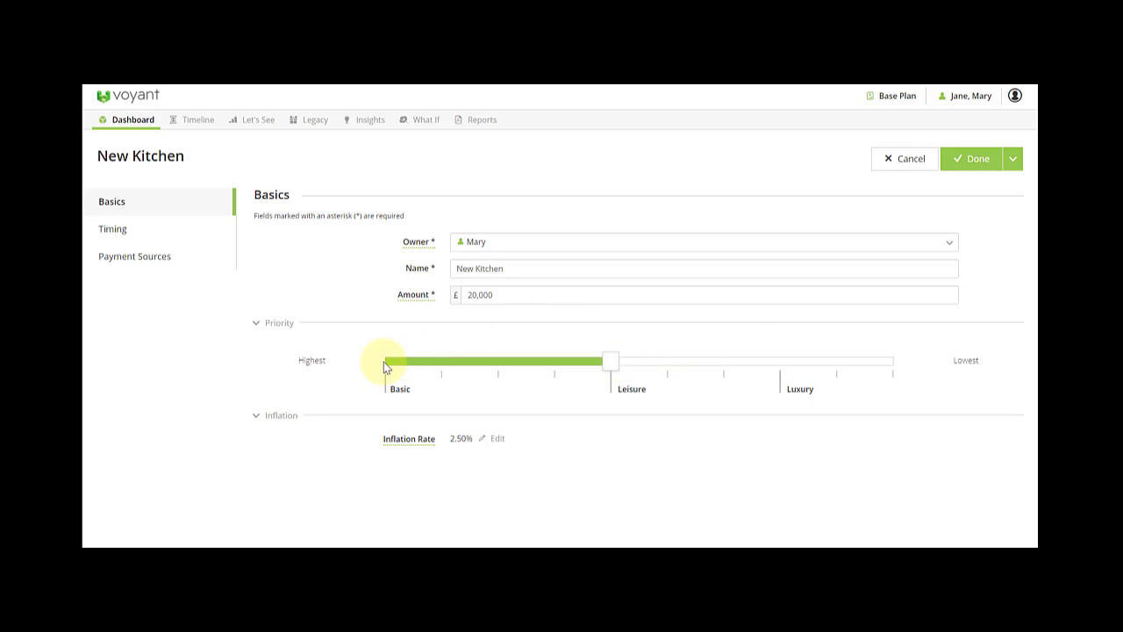
left_click(153, 237)
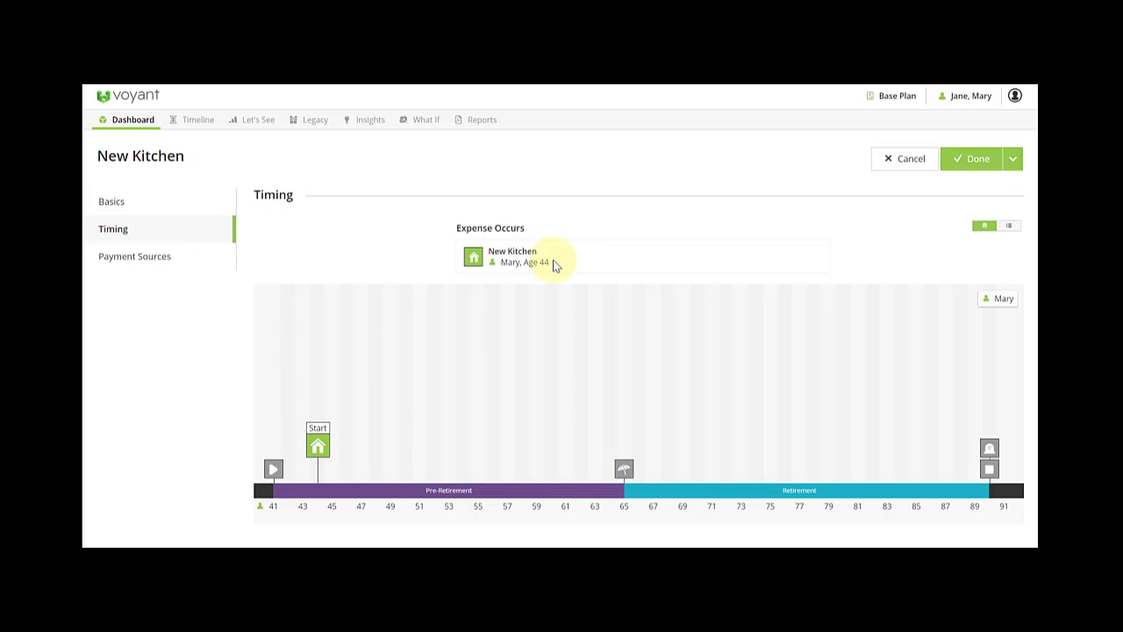
left_click(973, 165)
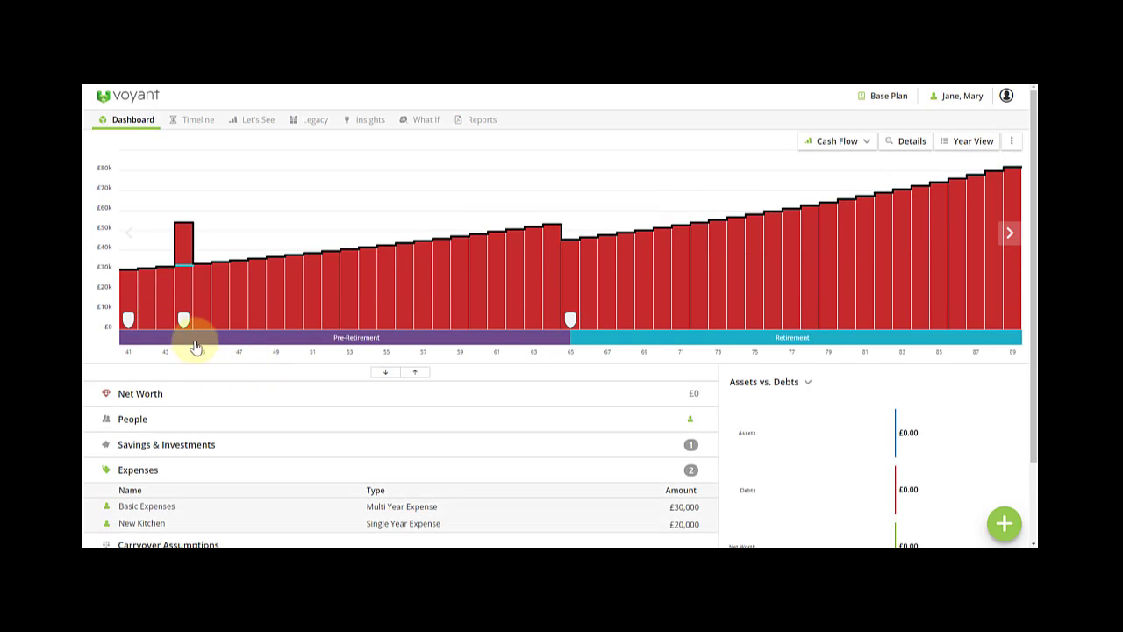
Examine the plan's expenses year by year in the Year View, comparing 2024, when the New Kitchen expense occurs, with 2025
mouse_move(182, 324)
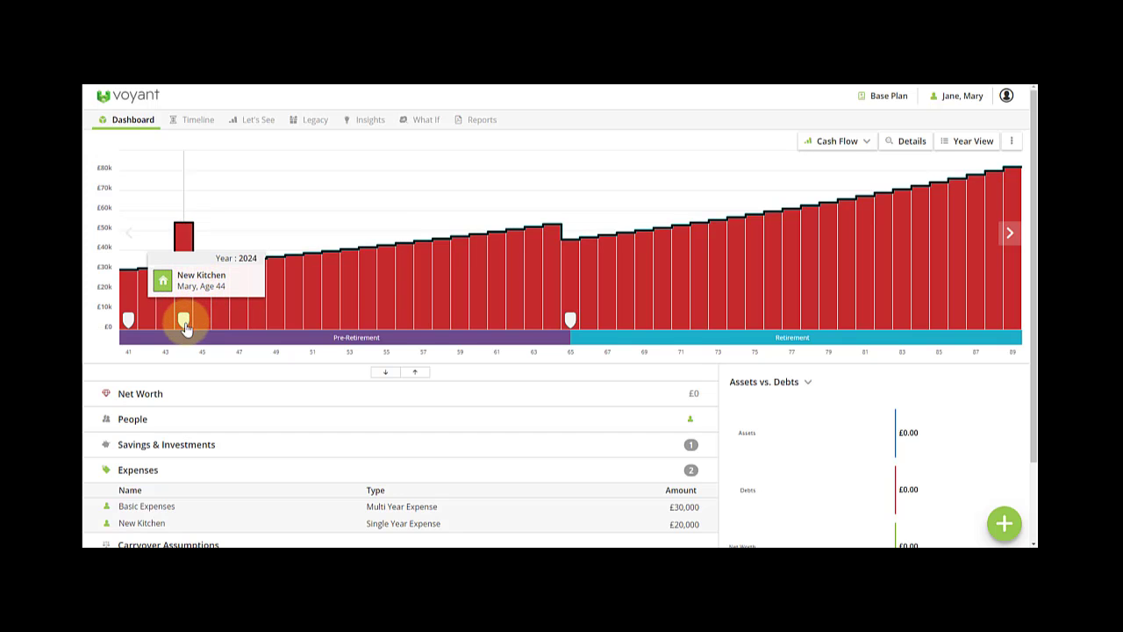
mouse_move(568, 321)
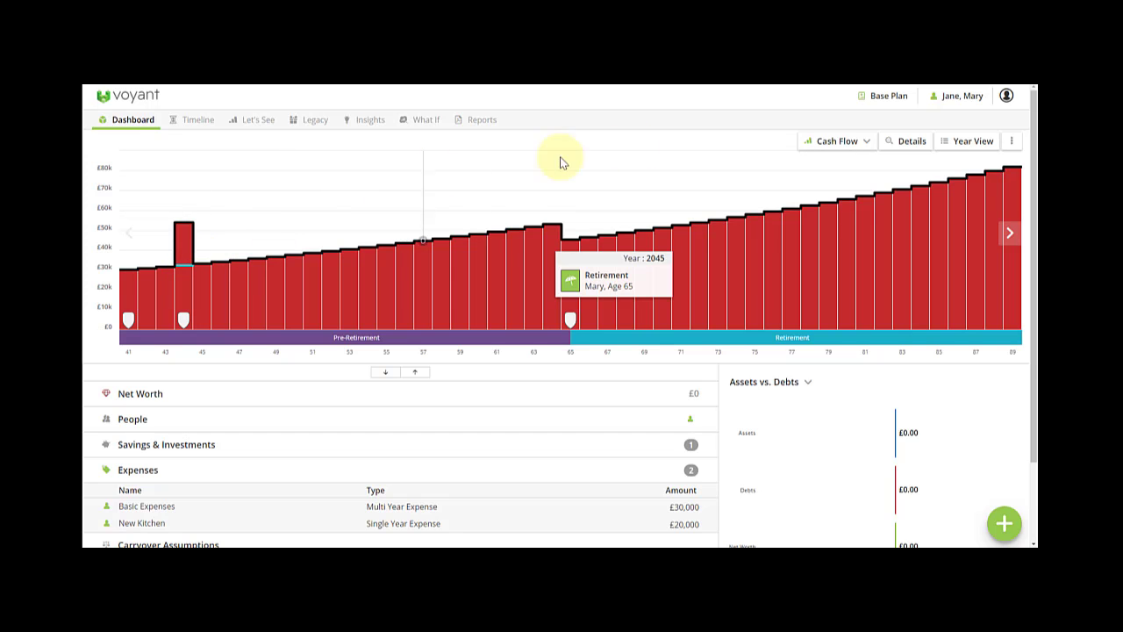
left_click(974, 141)
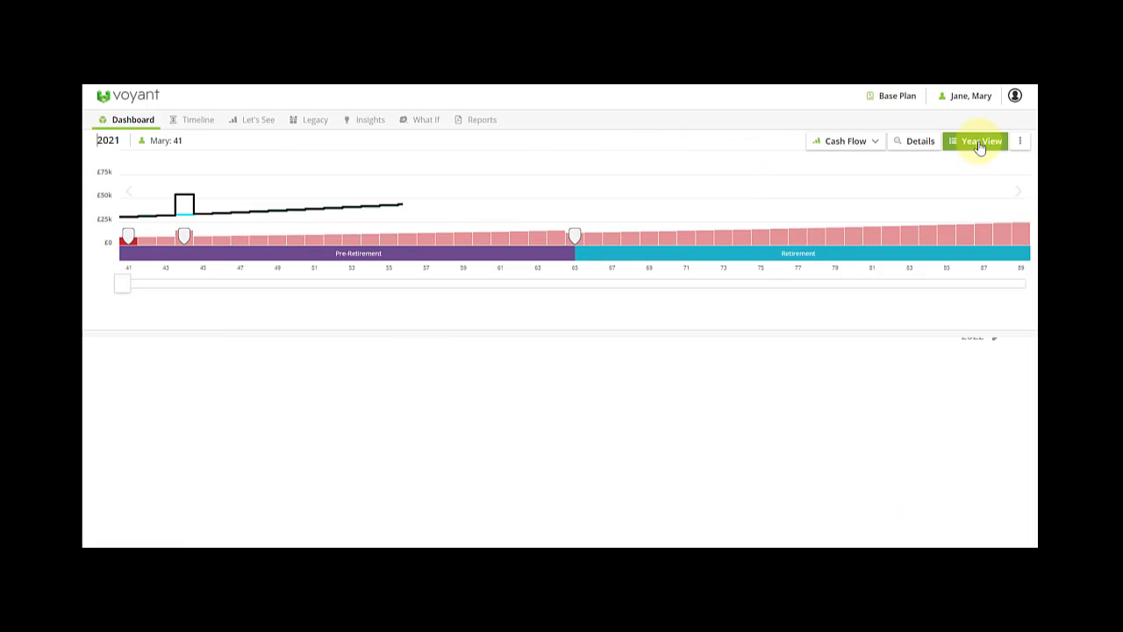
left_click(248, 328)
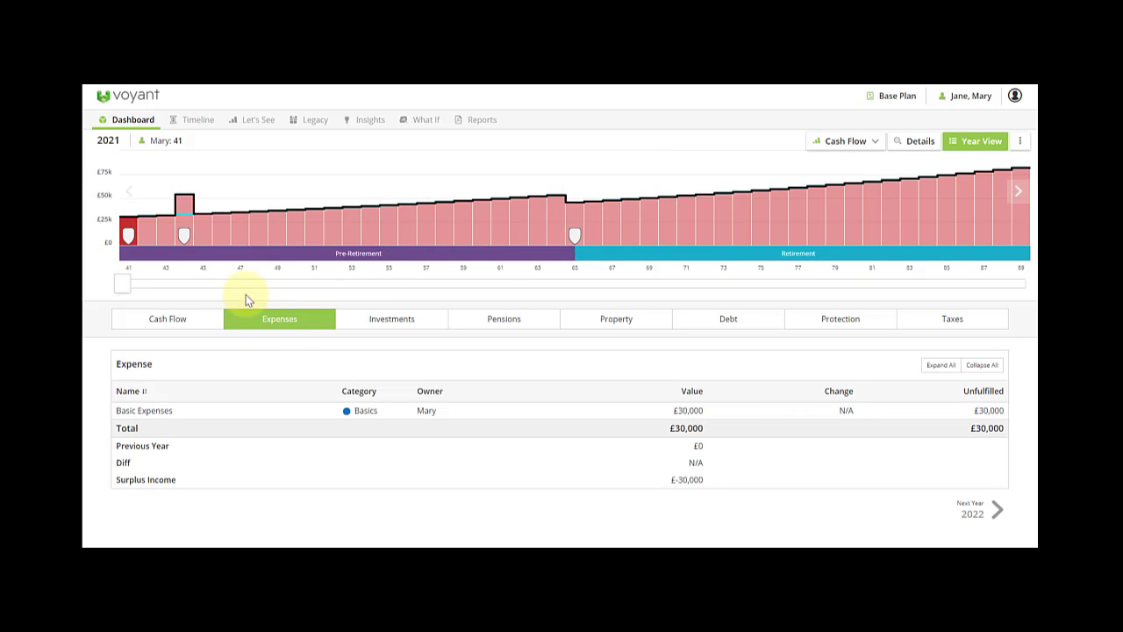
left_click_drag(124, 289, 182, 290)
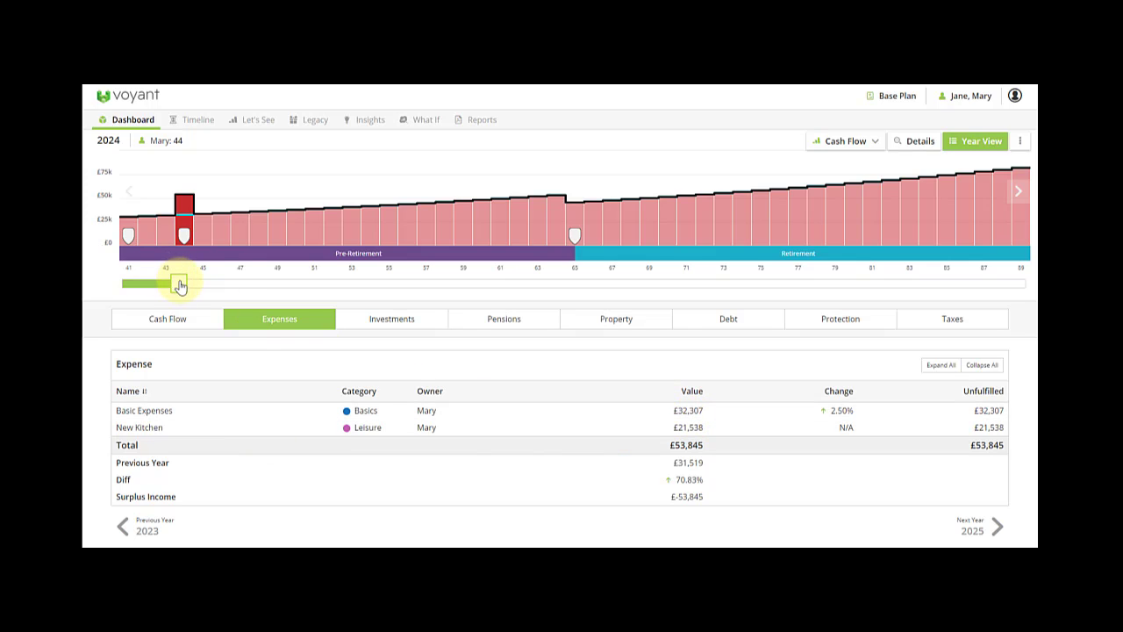
left_click_drag(178, 282, 207, 288)
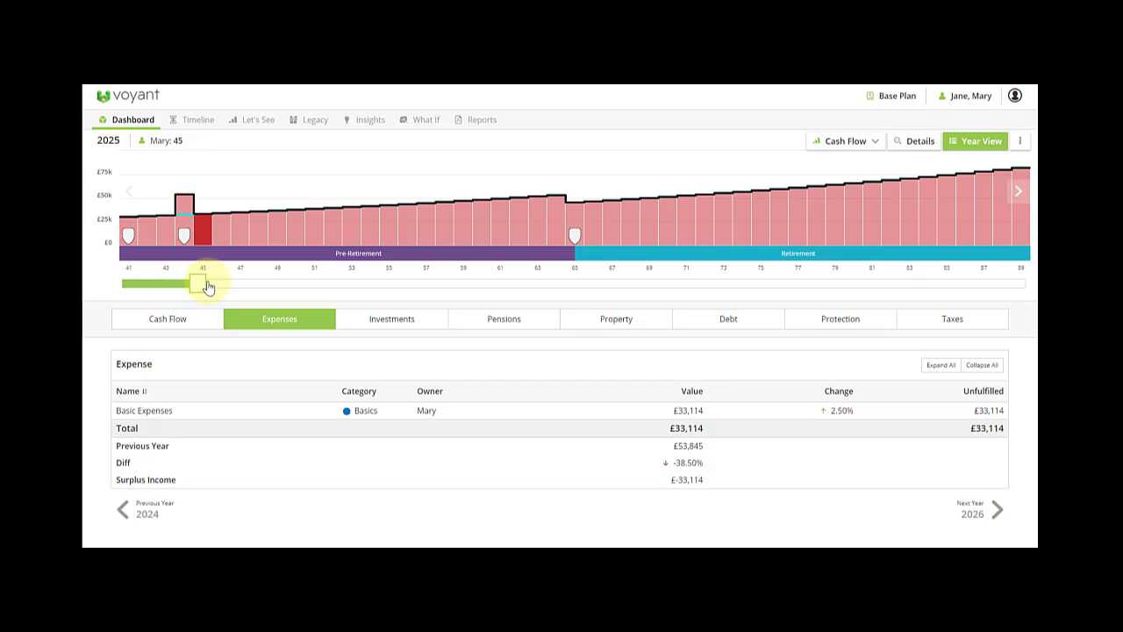
mouse_move(185, 235)
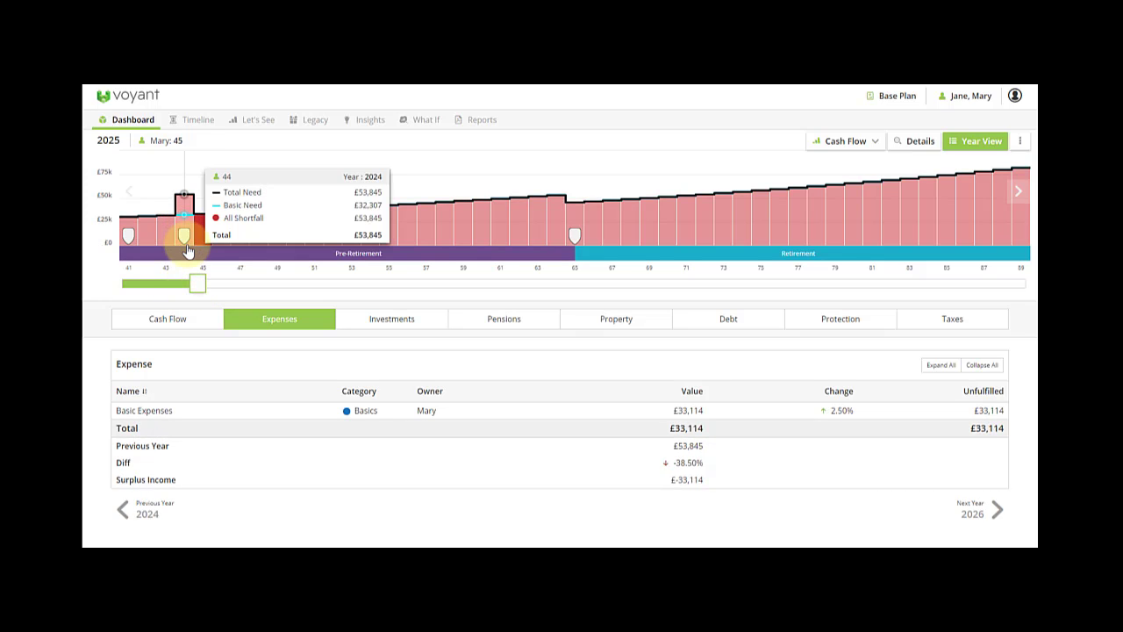